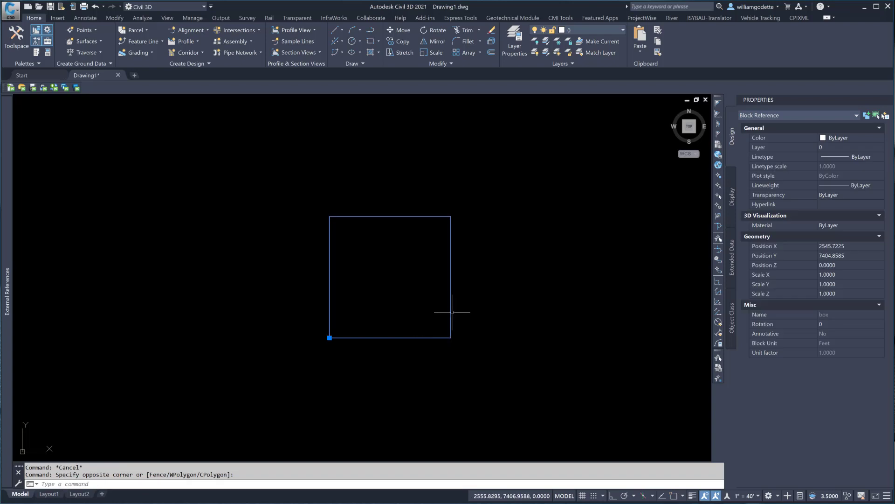
Open the selected "box" block definition for editing in the Block Editor
{"action": "type", "text": "BE"}
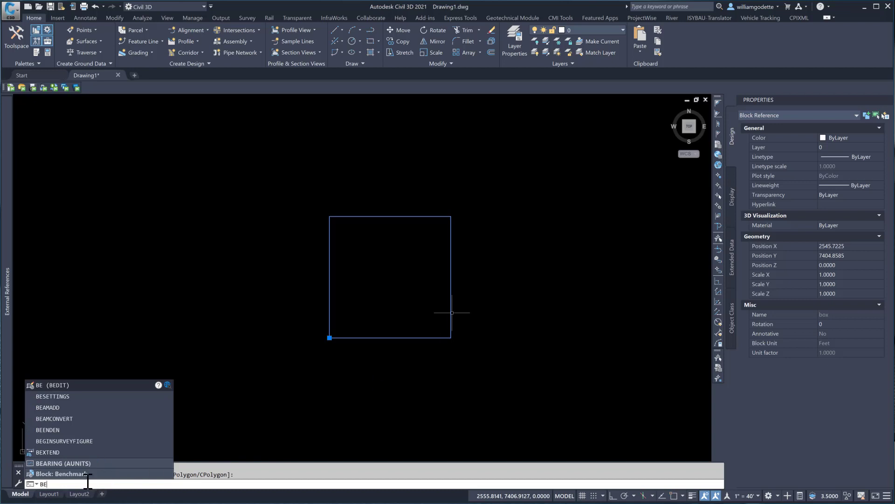
{"action": "key", "text": "Return"}
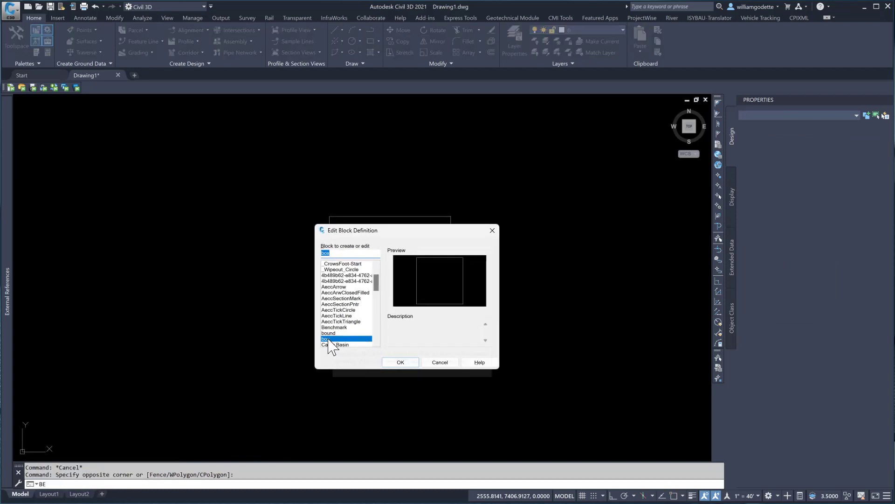
{"action": "left_click", "coordinate": [402, 362]}
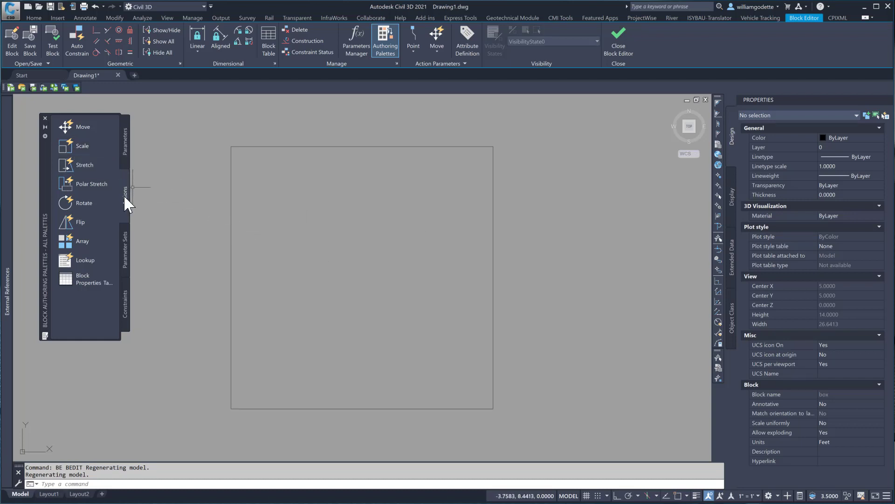
Add a linear parameter from the square's lower-left corner to its lower-right corner, with the label just above the bottom edge
{"action": "left_click", "coordinate": [124, 159]}
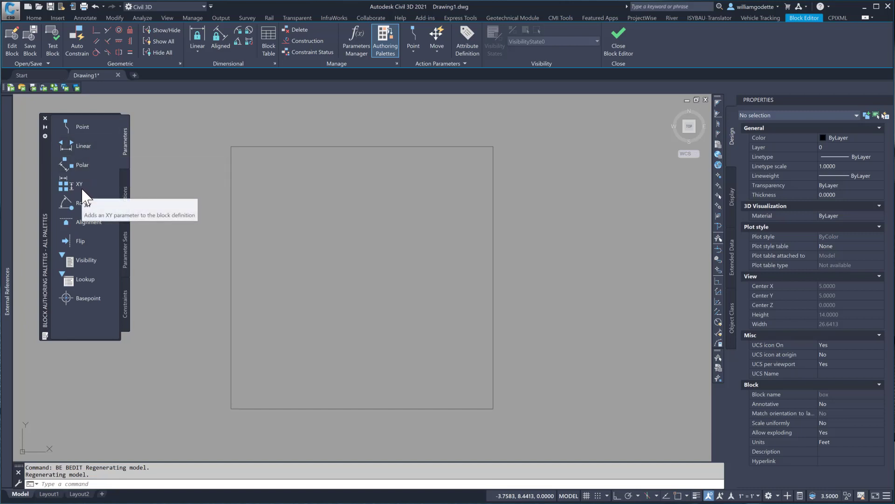
{"action": "left_click", "coordinate": [83, 146]}
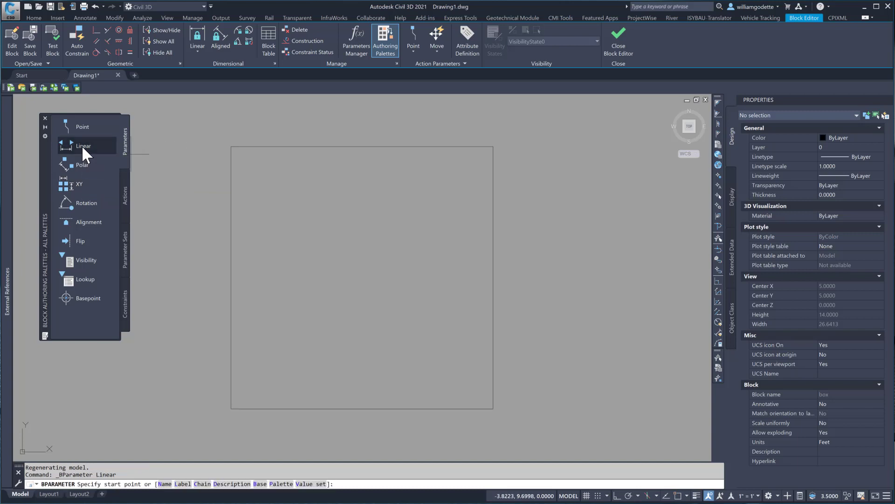
{"action": "type", "text": "end"}
{"action": "key", "text": "Return"}
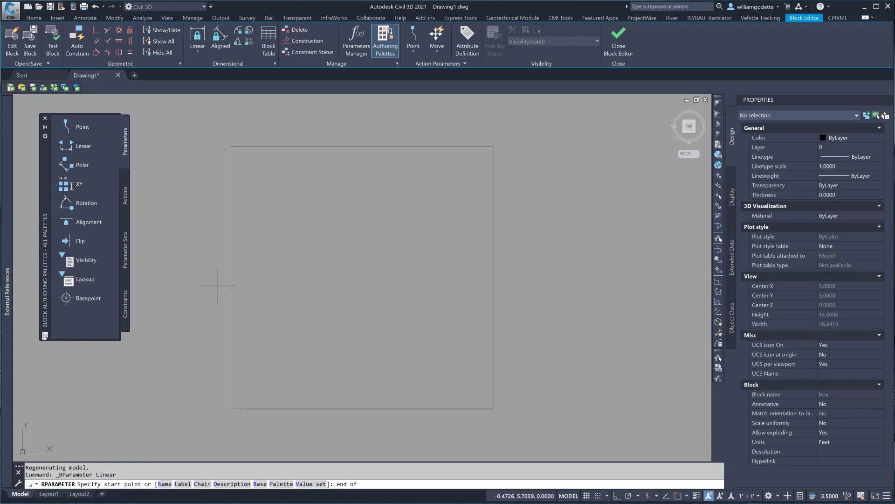
{"action": "left_click", "coordinate": [233, 366]}
{"action": "type", "text": "end"}
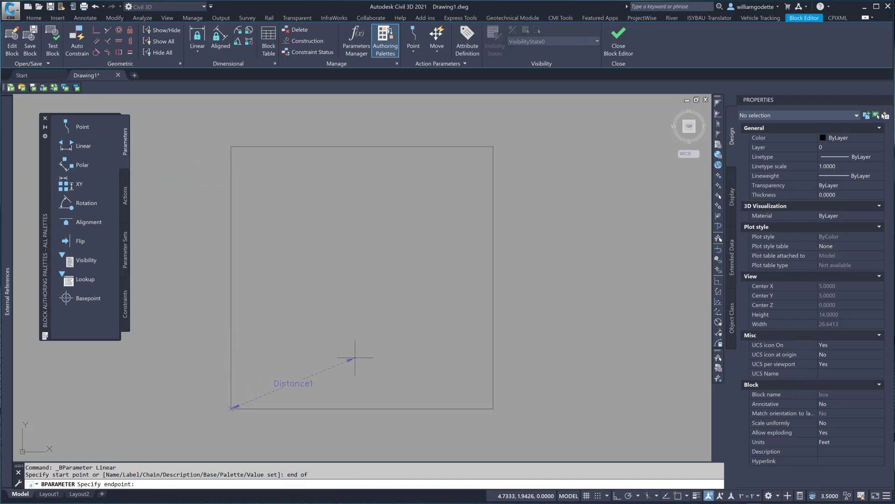
{"action": "key", "text": "Return"}
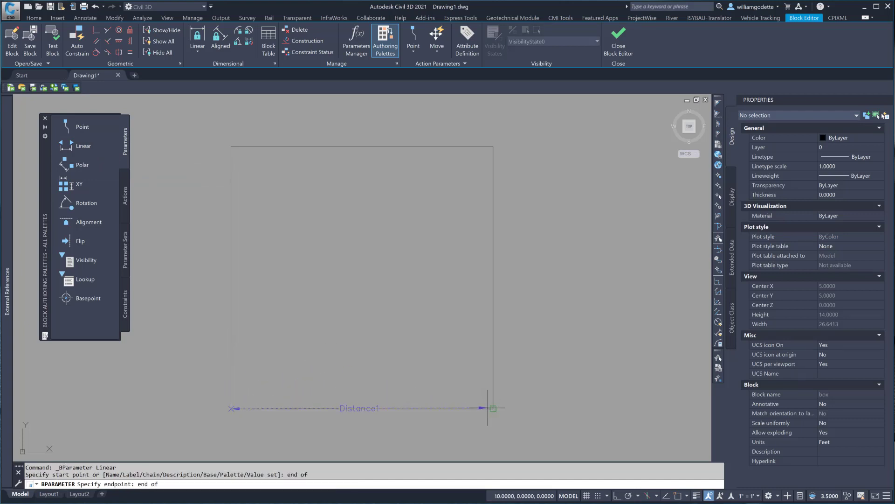
{"action": "left_click", "coordinate": [488, 407]}
{"action": "left_click", "coordinate": [473, 380]}
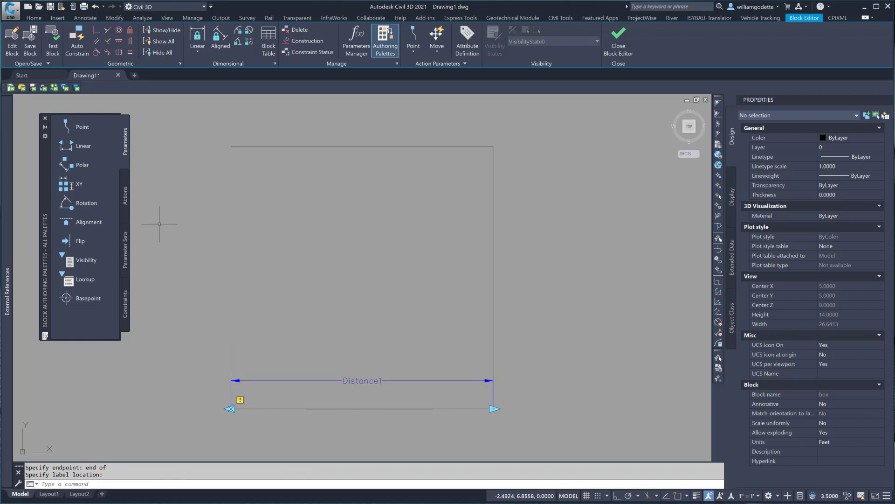
Attach a Scale action to the linear parameter with the square as its selection set, placing the action marker above the parameter label
{"action": "left_click", "coordinate": [127, 196]}
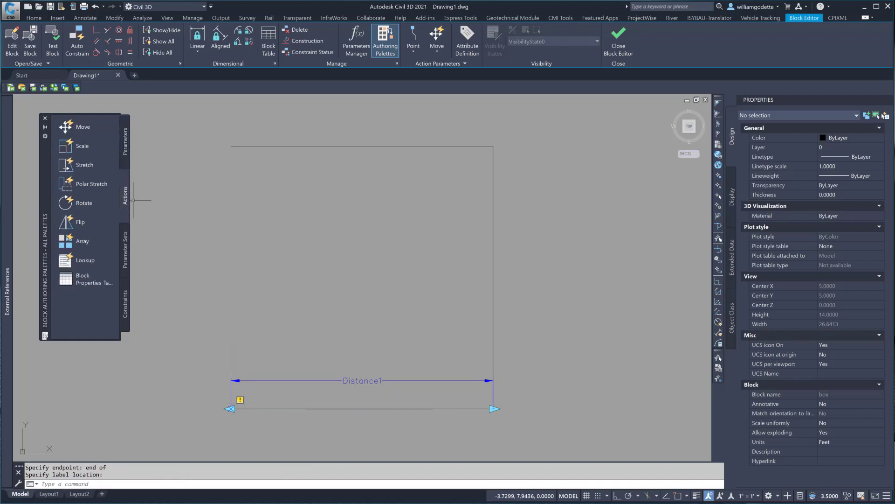
{"action": "left_click", "coordinate": [77, 145]}
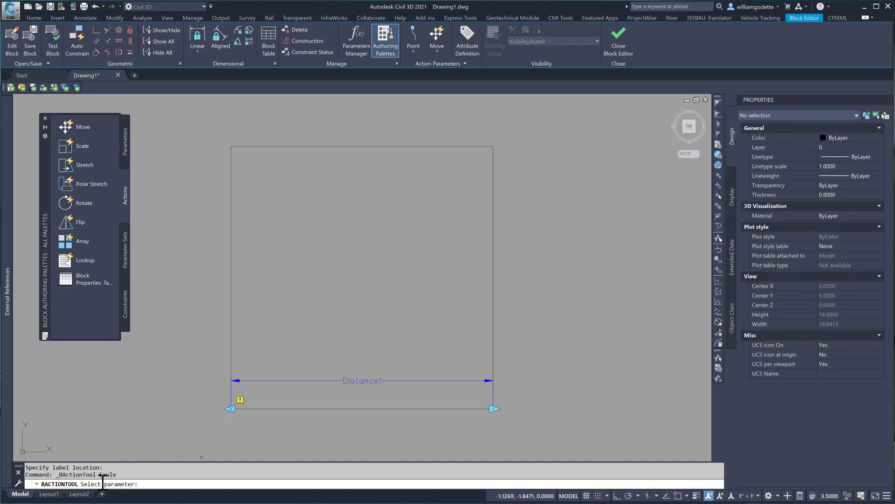
{"action": "left_click", "coordinate": [363, 380]}
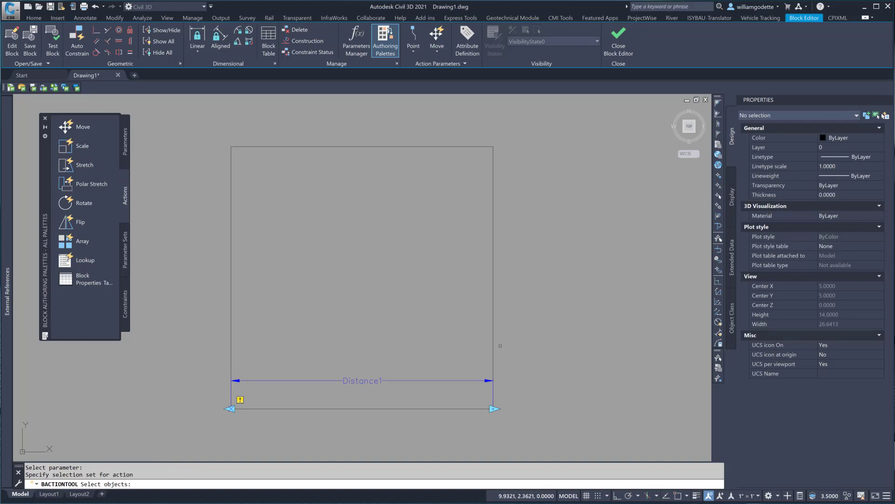
{"action": "left_click", "coordinate": [510, 350]}
{"action": "left_click", "coordinate": [475, 358]}
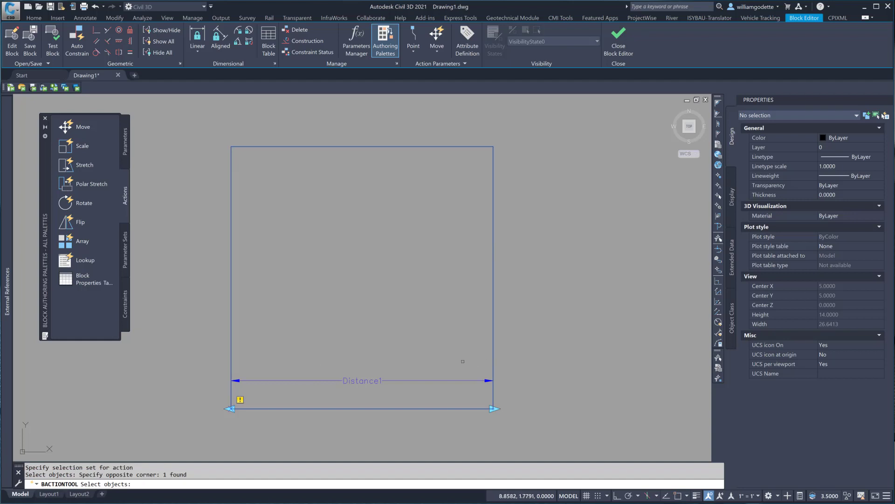
{"action": "key", "text": "Return"}
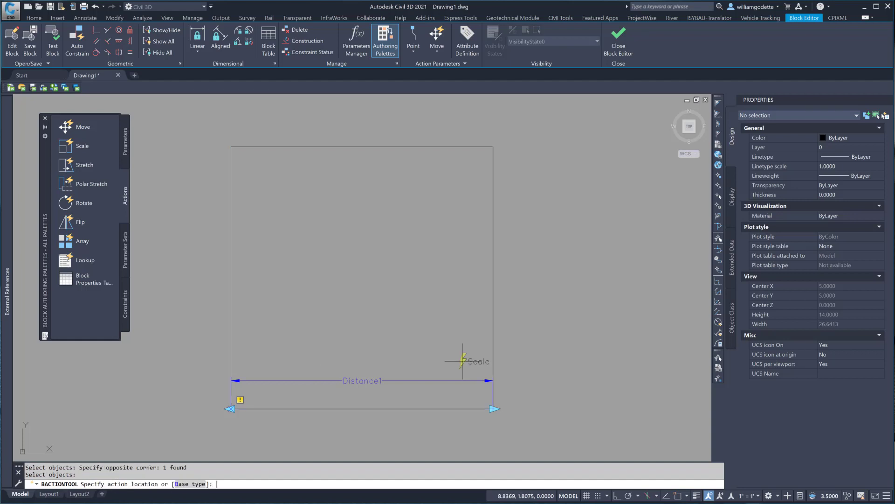
{"action": "left_click", "coordinate": [353, 368]}
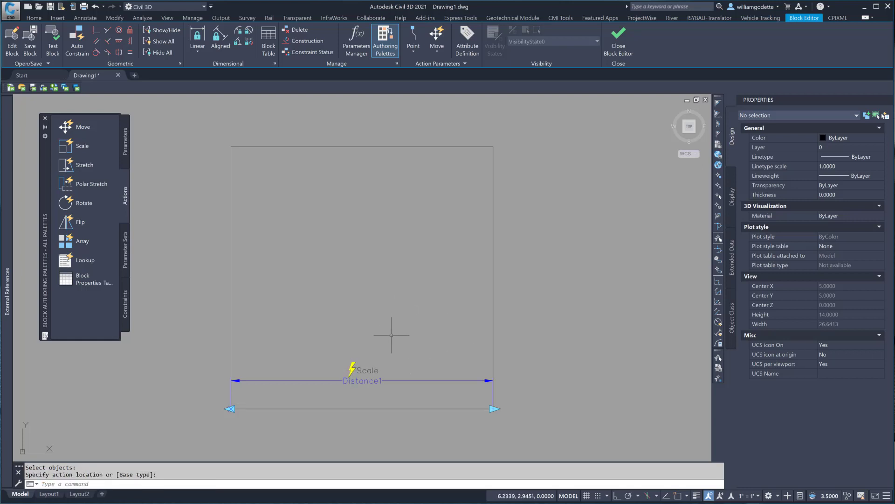
Set the linear parameter's number of grips to 1
{"action": "left_click", "coordinate": [420, 377]}
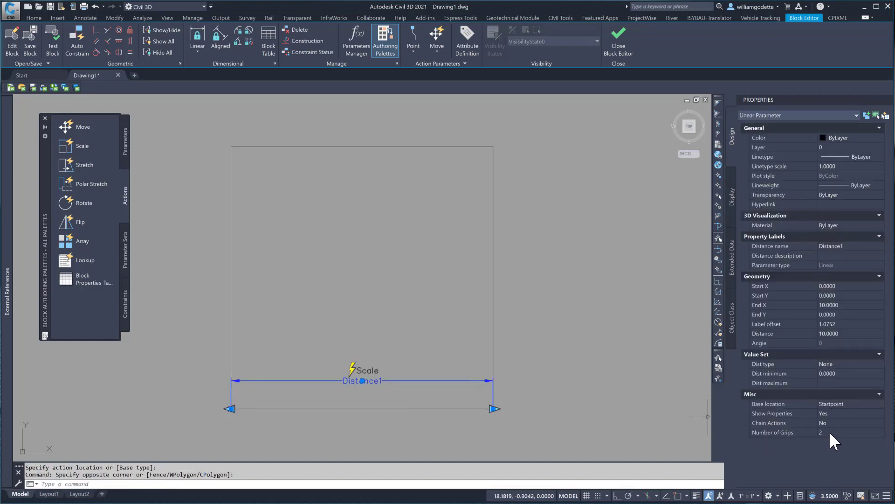
{"action": "left_click", "coordinate": [830, 432]}
{"action": "left_click", "coordinate": [831, 432]}
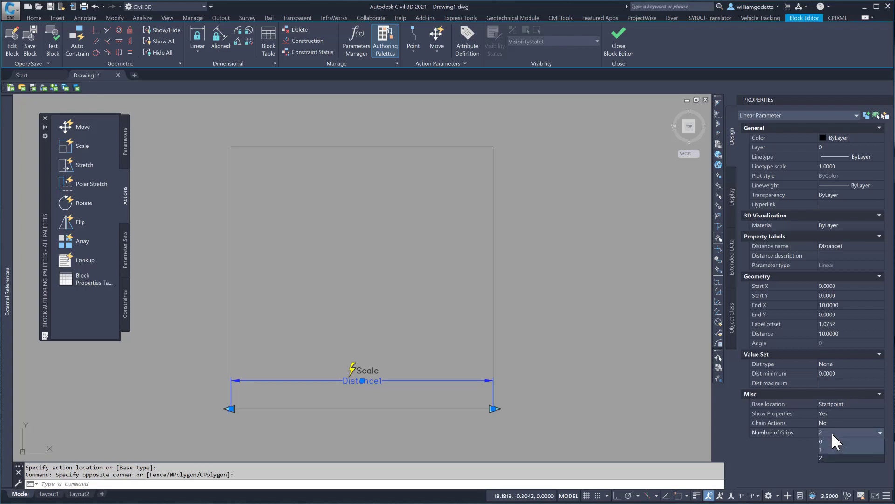
{"action": "left_click", "coordinate": [827, 449]}
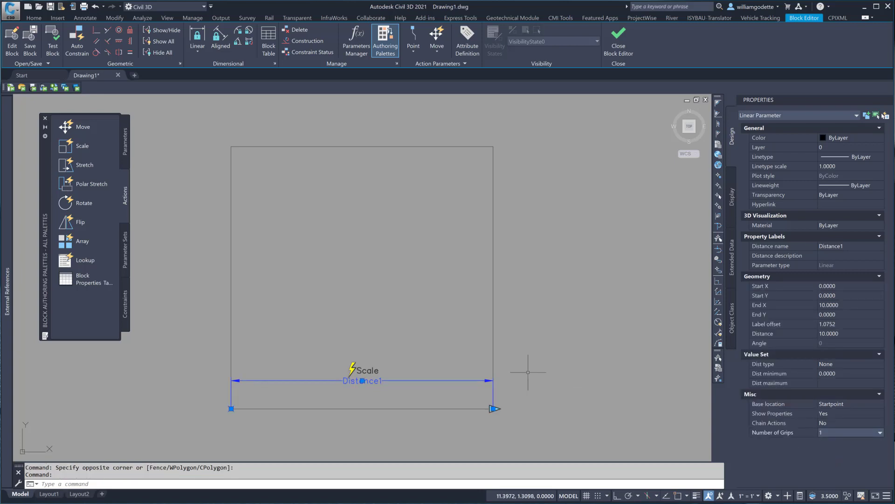
{"action": "key", "text": "Escape"}
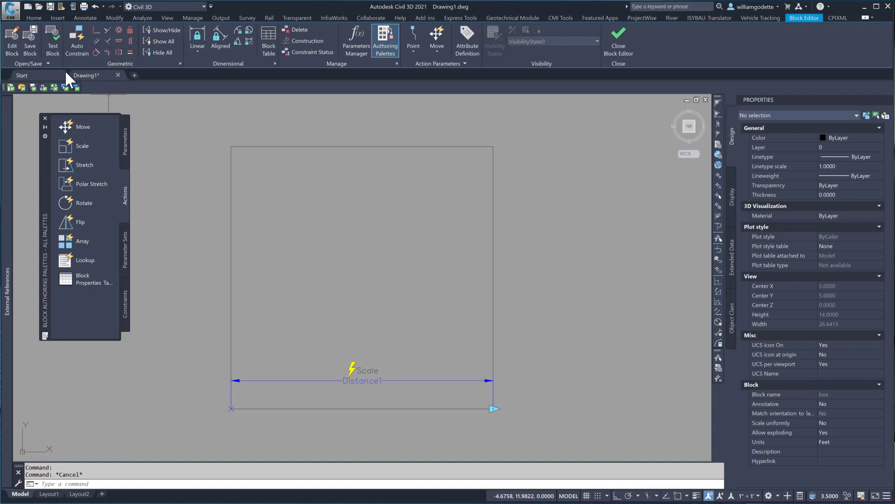
Test the box block by trying its linear grip, cancel the resize, and return to the Block Editor
{"action": "left_click", "coordinate": [32, 48]}
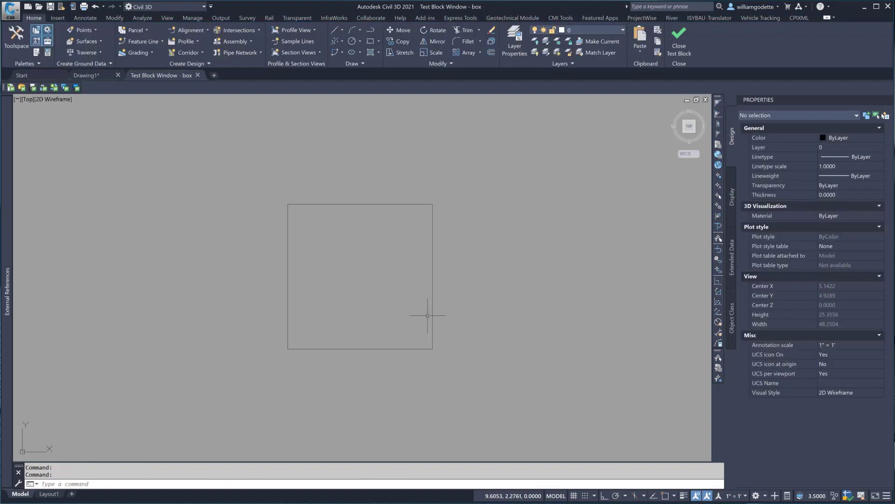
{"action": "left_click", "coordinate": [449, 309]}
{"action": "left_click", "coordinate": [423, 316]}
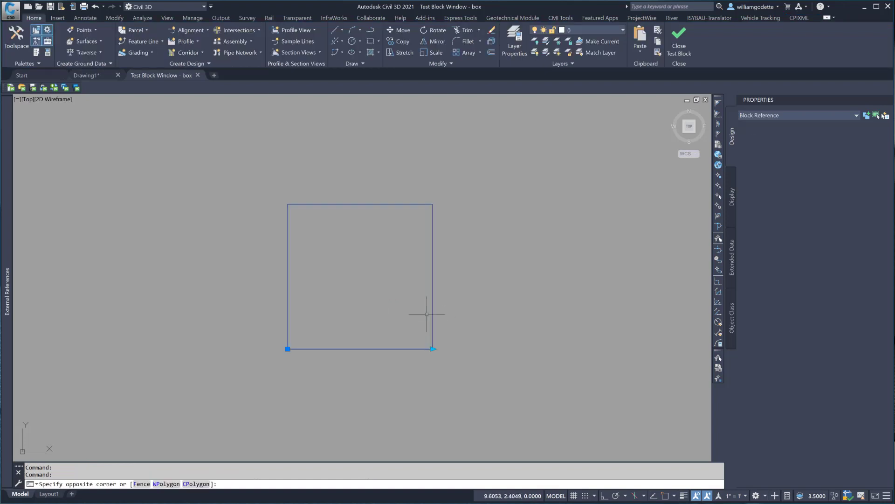
{"action": "left_click", "coordinate": [433, 348]}
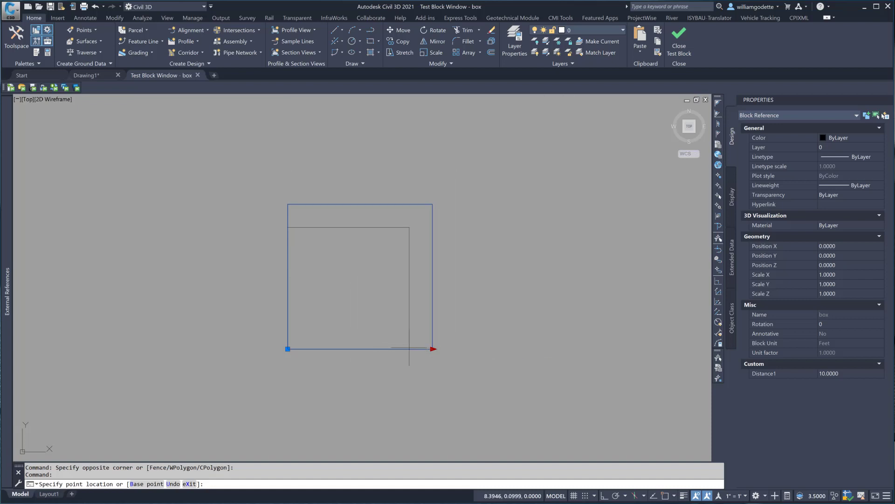
{"action": "key", "text": "Escape"}
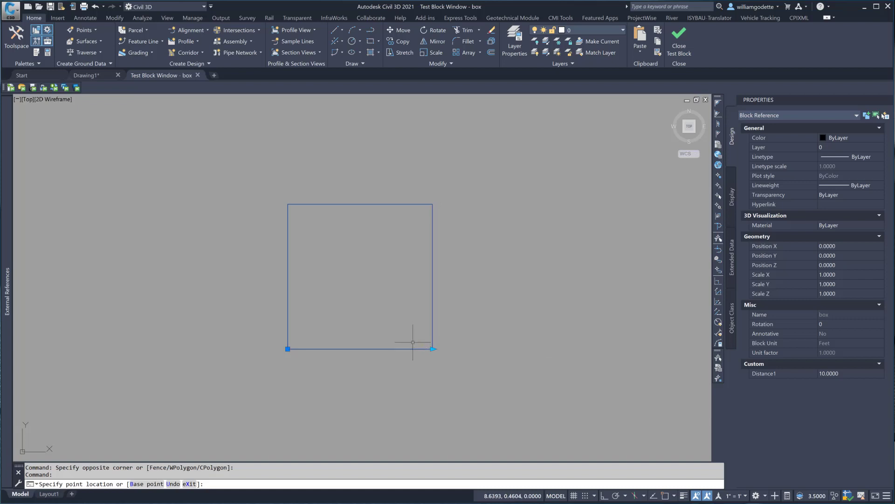
{"action": "left_click", "coordinate": [678, 50]}
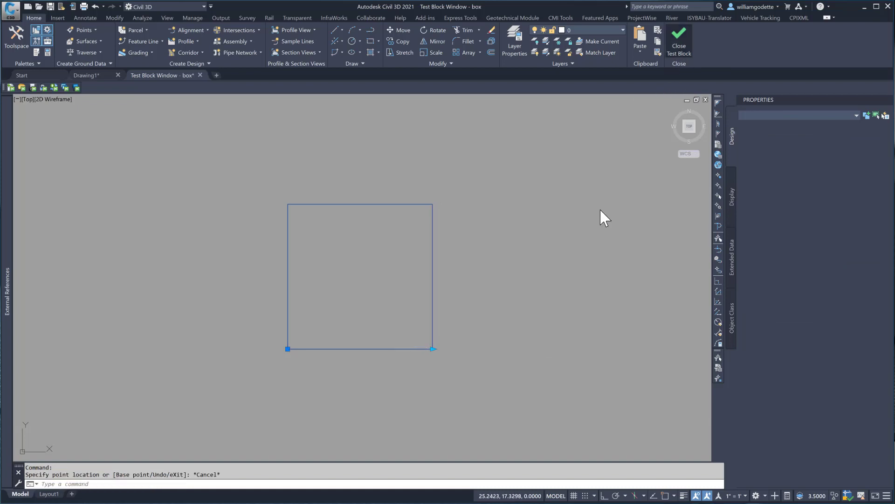
Erase the linear parameter together with its Scale action
{"action": "key", "text": "Escape"}
{"action": "type", "text": "E"}
{"action": "key", "text": "Return"}
{"action": "left_click", "coordinate": [386, 349]}
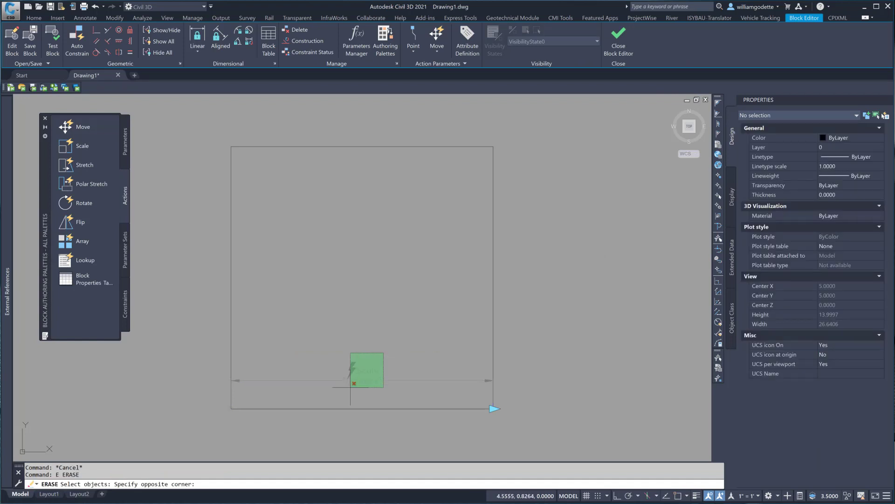
{"action": "left_click", "coordinate": [350, 388]}
{"action": "key", "text": "Return"}
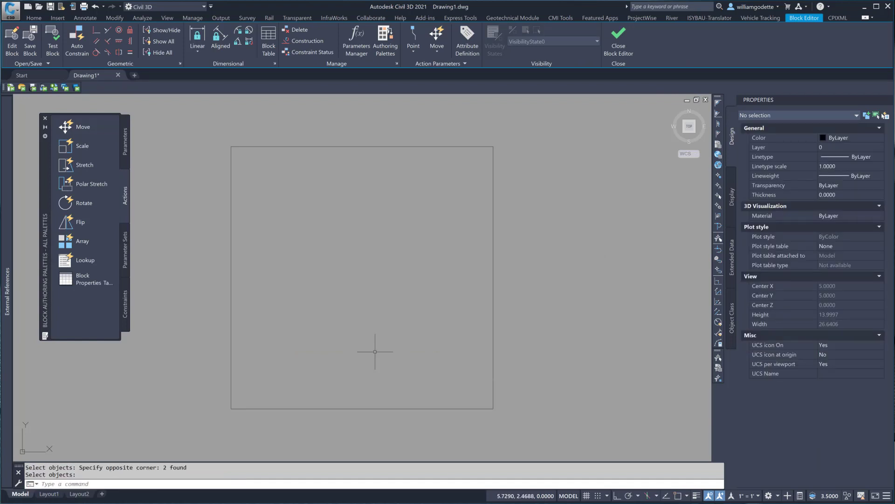
Add a polar parameter from the square's lower-left corner to its upper-right corner, with the label offset below the diagonal
{"action": "left_click", "coordinate": [126, 142]}
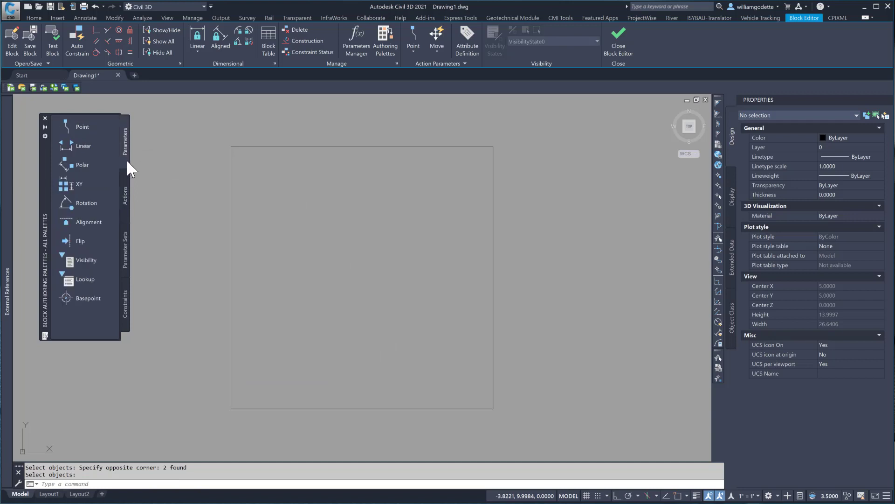
{"action": "left_click", "coordinate": [81, 166]}
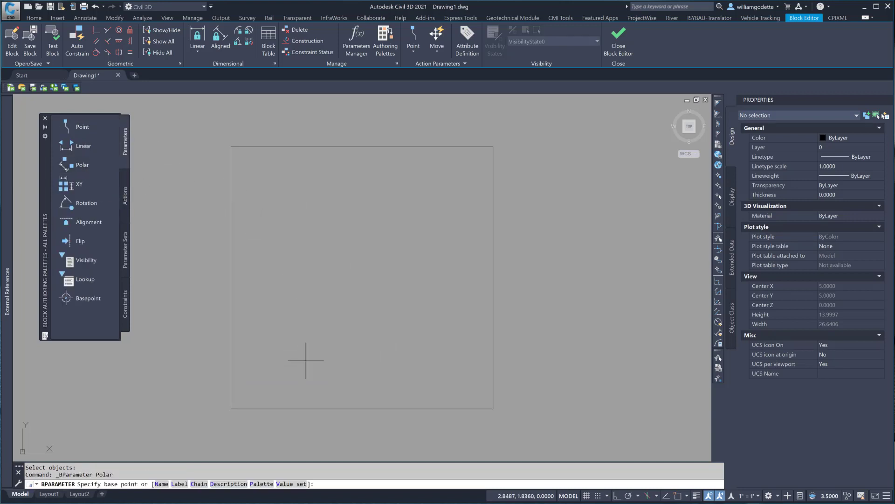
{"action": "type", "text": "end of"}
{"action": "key", "text": "Return"}
{"action": "left_click", "coordinate": [231, 408]}
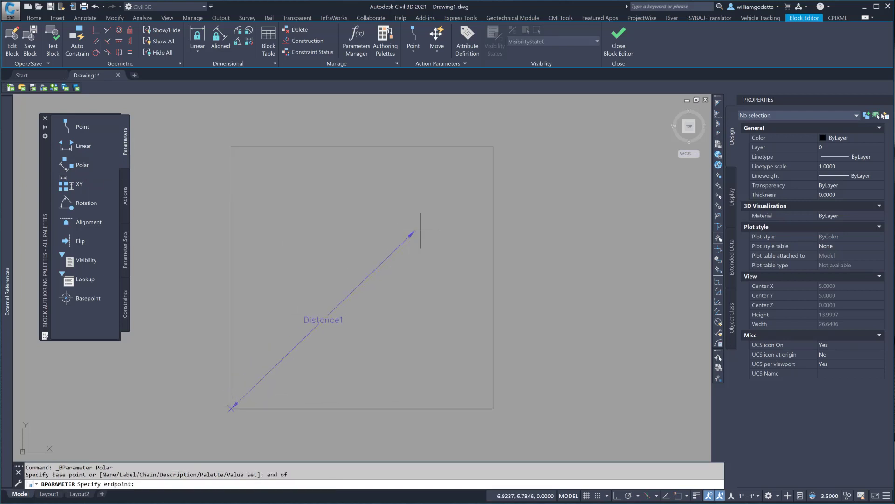
{"action": "type", "text": "end"}
{"action": "key", "text": "Return"}
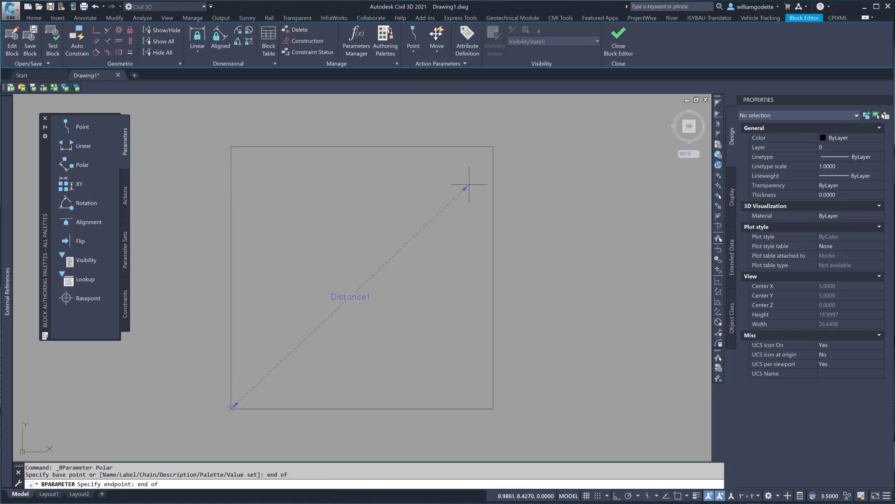
{"action": "left_click", "coordinate": [493, 148]}
{"action": "left_click", "coordinate": [526, 191]}
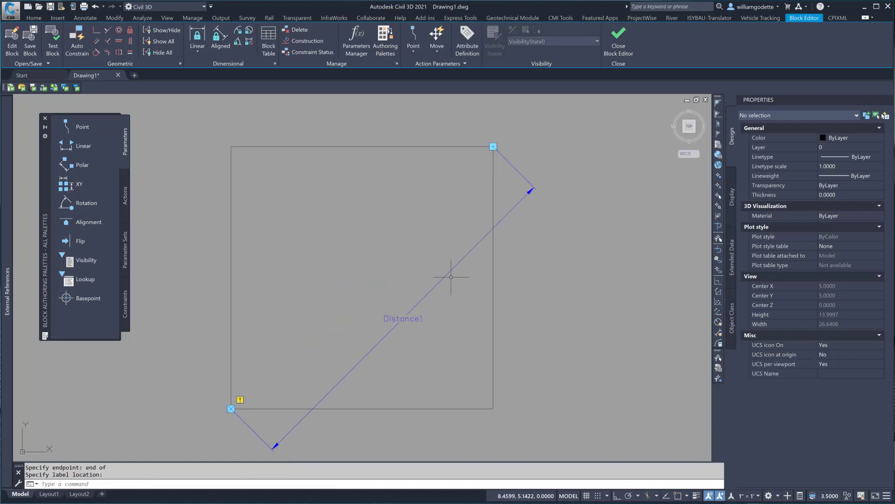
Add a Scale action to the polar parameter, applied to the square, and place its marker just below the Distance1 label
{"action": "left_click", "coordinate": [125, 199]}
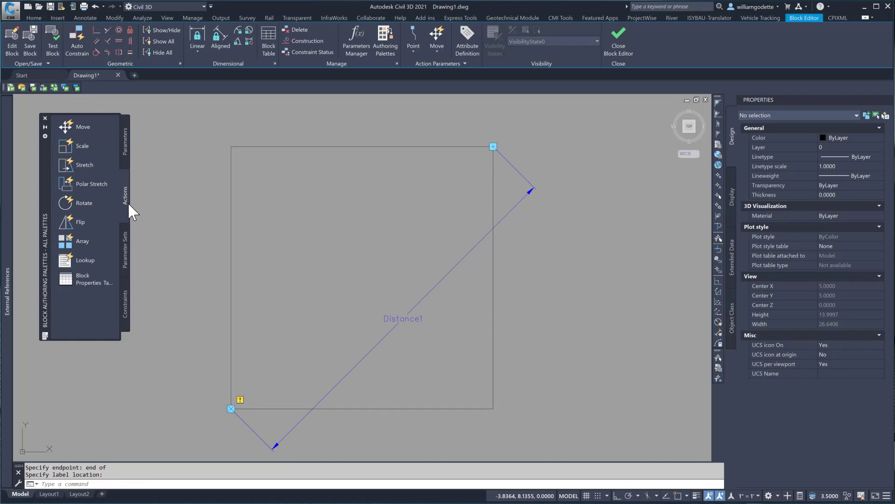
{"action": "left_click", "coordinate": [80, 146]}
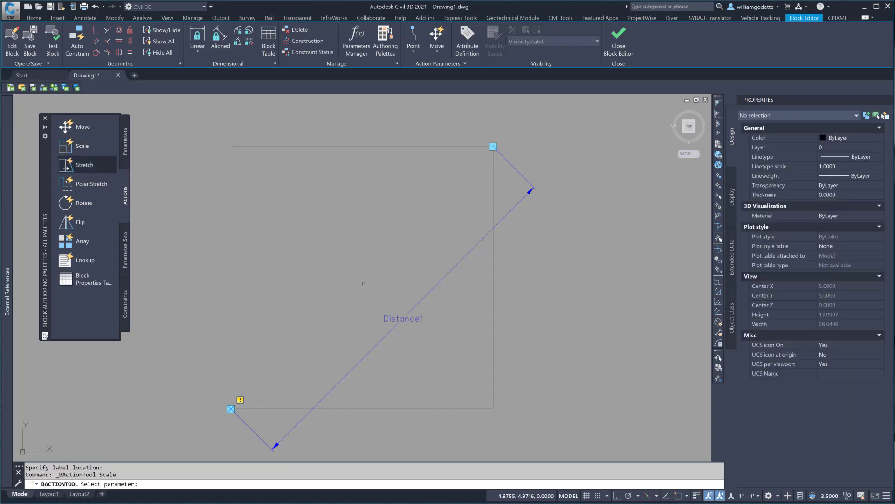
{"action": "left_click", "coordinate": [409, 319]}
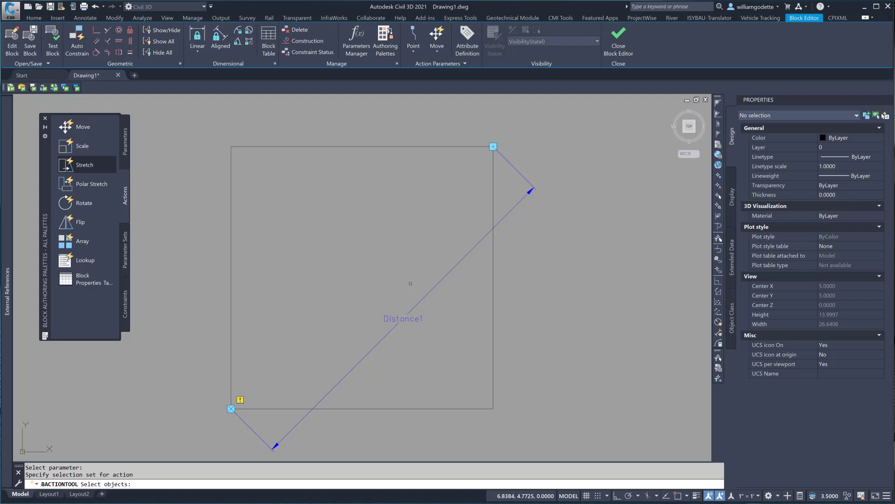
{"action": "left_click", "coordinate": [498, 189]}
{"action": "left_click", "coordinate": [488, 201]}
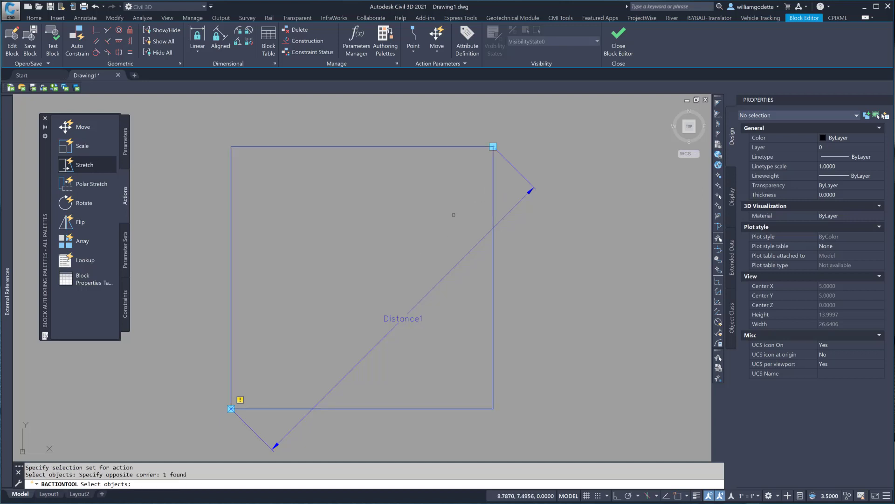
{"action": "key", "text": "Return"}
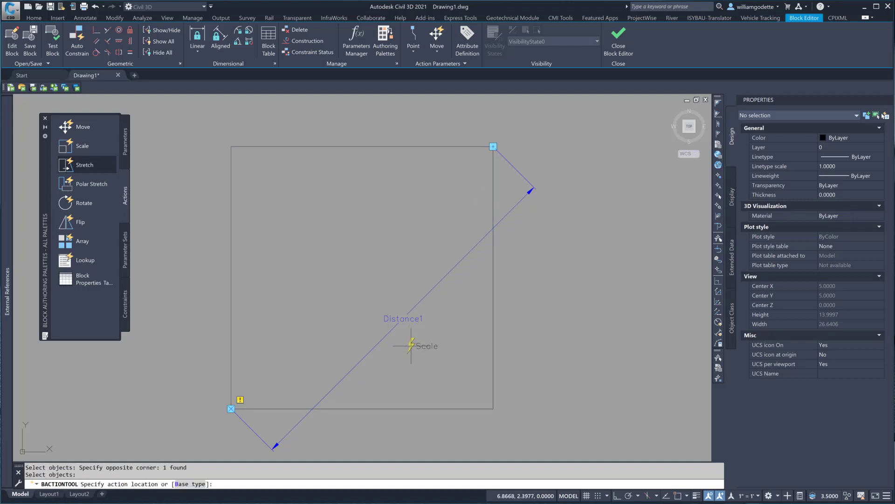
{"action": "left_click", "coordinate": [408, 336]}
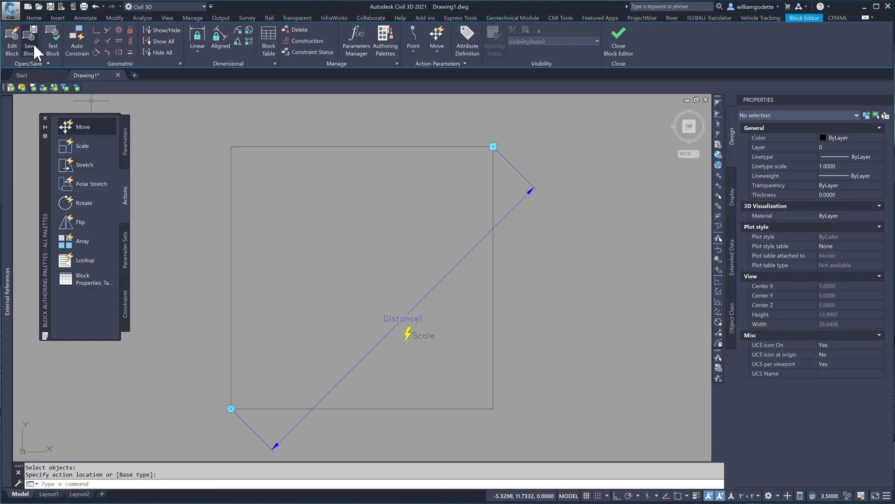
Test the box block by moving its upper-right polar grip inward to a distance of about 8.35 at 35 degrees
{"action": "left_click", "coordinate": [55, 46]}
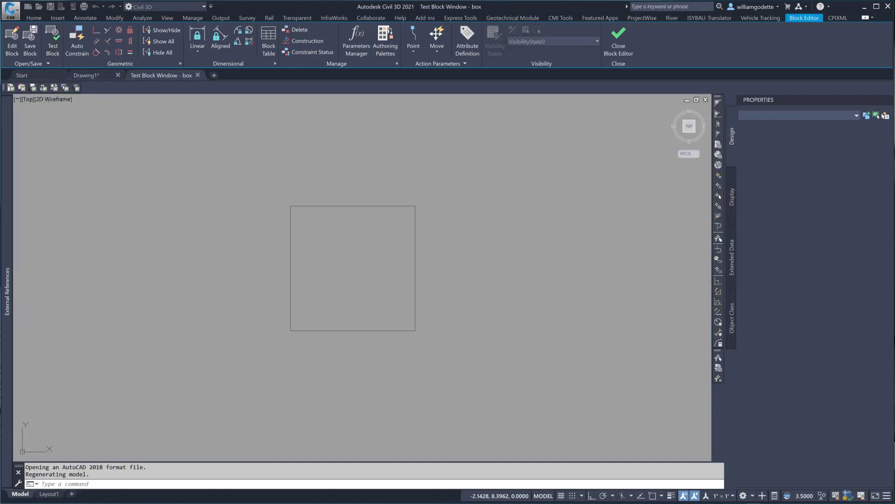
{"action": "left_click", "coordinate": [442, 316]}
{"action": "left_click", "coordinate": [400, 305]}
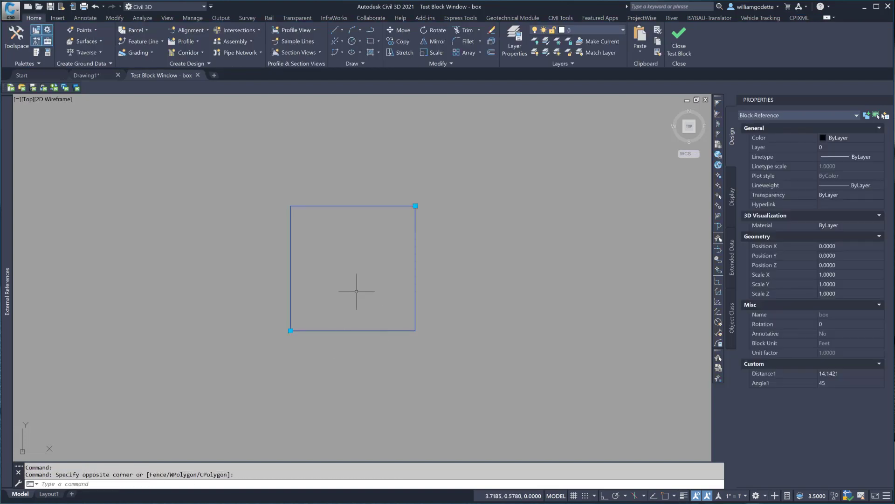
{"action": "left_click", "coordinate": [415, 206]}
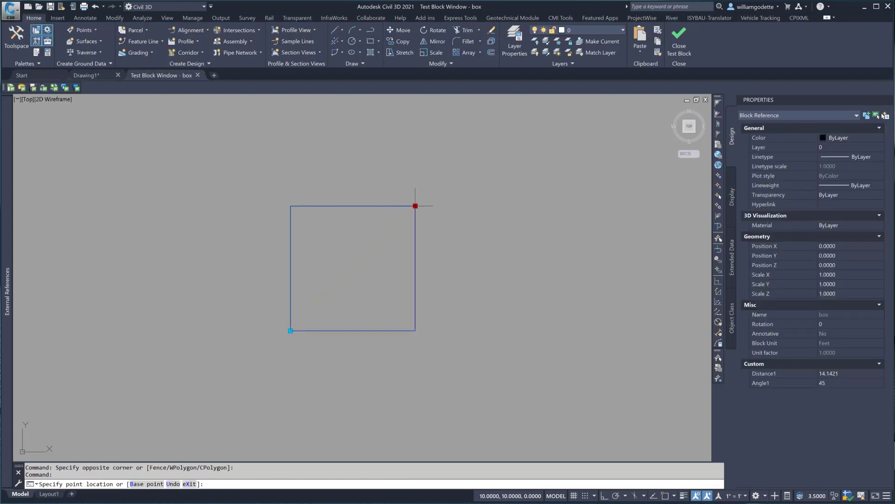
{"action": "key", "text": "Escape"}
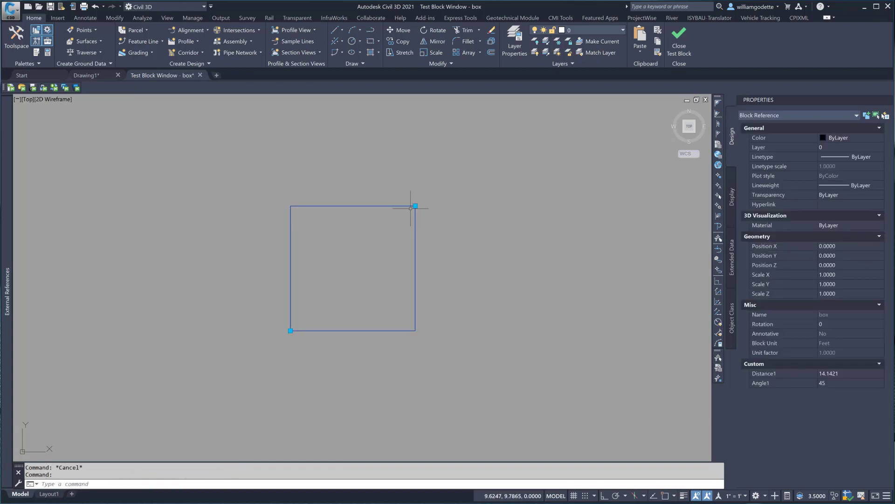
{"action": "left_click", "coordinate": [415, 206]}
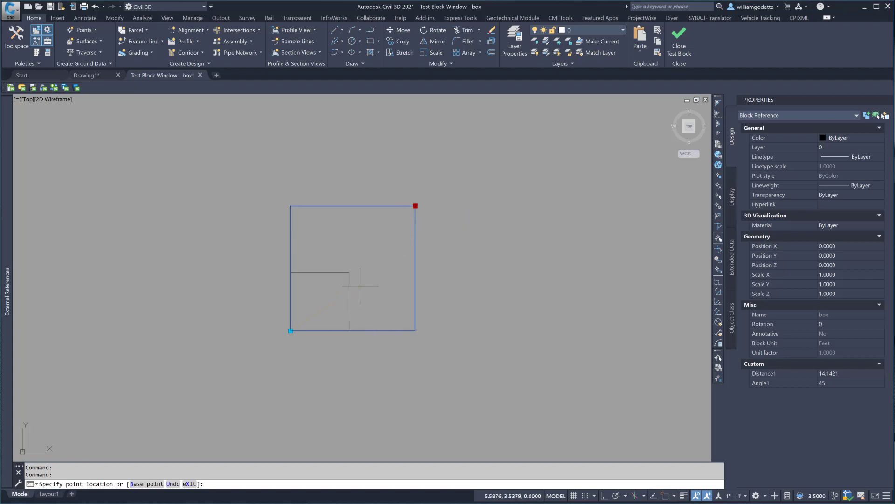
{"action": "left_click", "coordinate": [377, 271]}
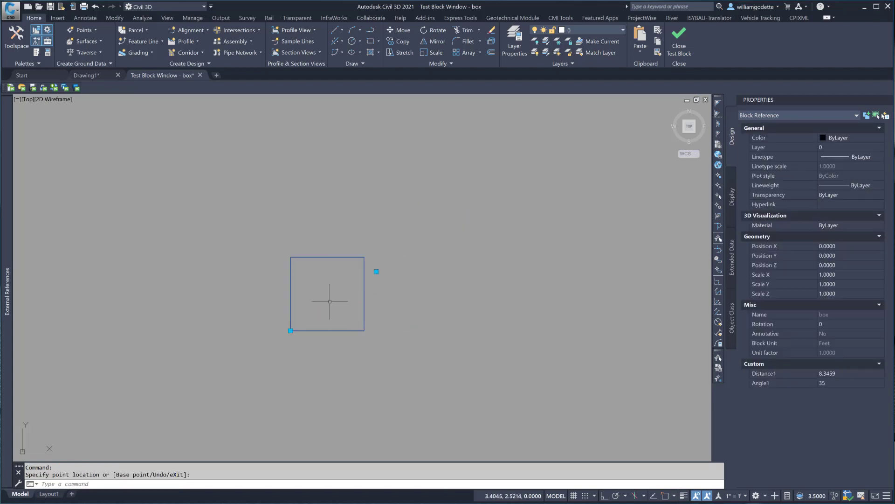
Try the test block's lower-left grip by moving it outward to a distance of about 14.67, and return to the Block Editor
{"action": "left_click", "coordinate": [291, 330]}
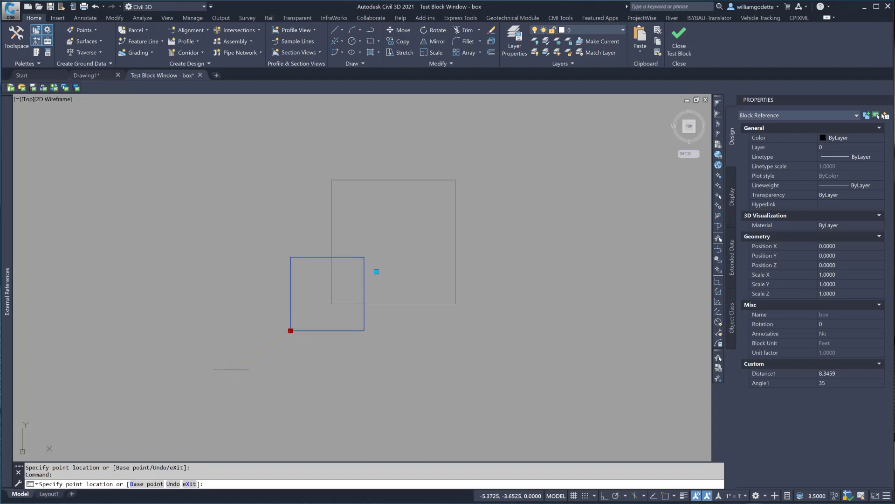
{"action": "left_click", "coordinate": [226, 375]}
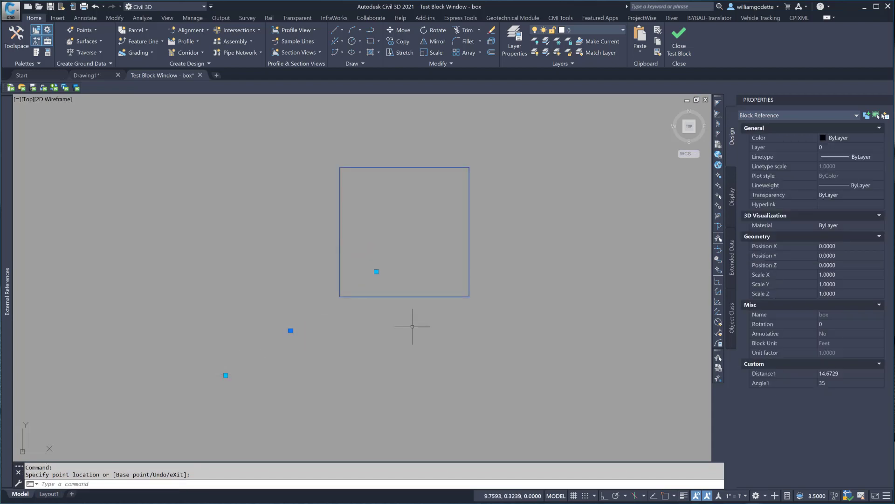
{"action": "key", "text": "Escape"}
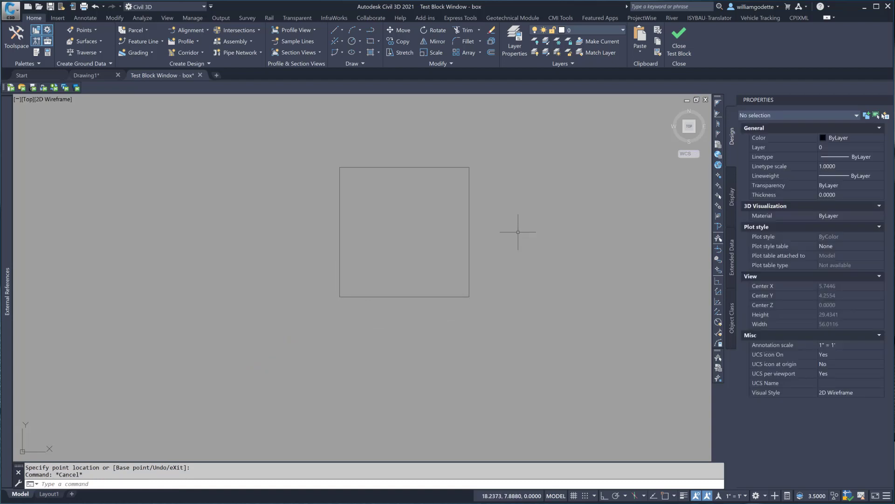
{"action": "left_click", "coordinate": [677, 34]}
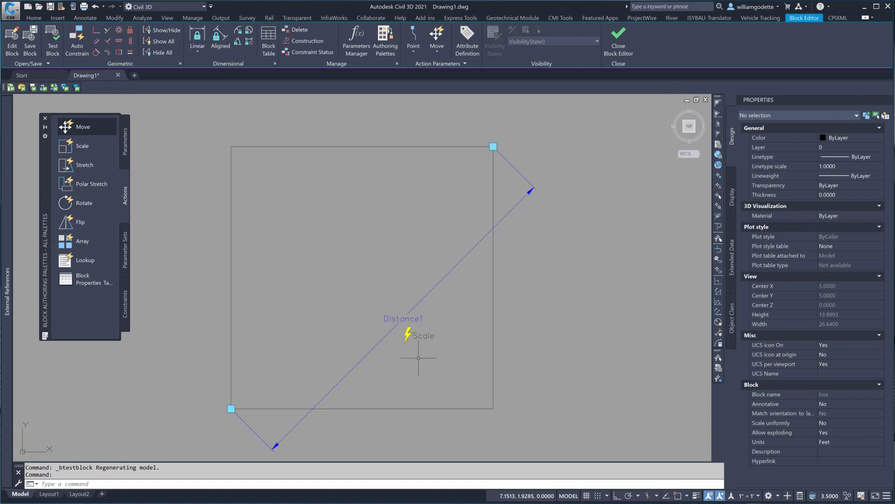
Erase the polar parameter together with its Scale action
{"action": "key", "text": "Escape"}
{"action": "key", "text": "Escape"}
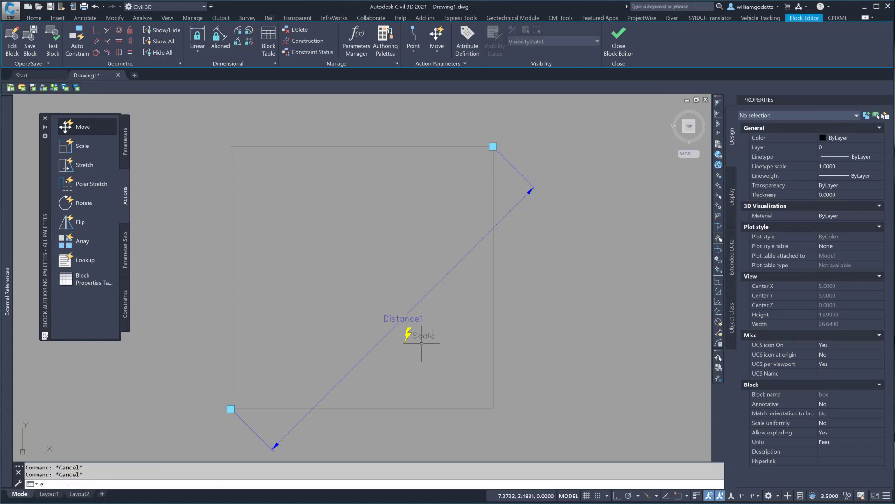
{"action": "key", "text": "Return"}
{"action": "left_click", "coordinate": [433, 348]}
{"action": "left_click", "coordinate": [375, 300]}
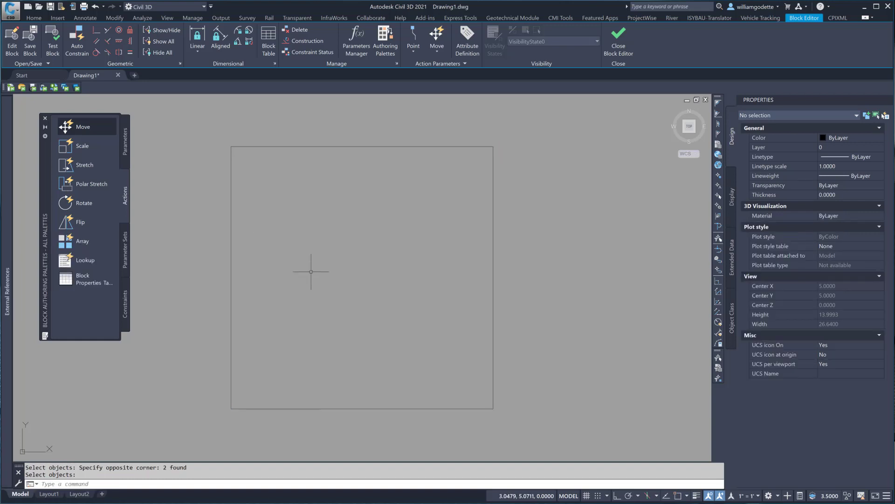
Add an XY parameter from the square's lower-left corner to its upper-right corner, using endpoint snaps
{"action": "left_click", "coordinate": [128, 150]}
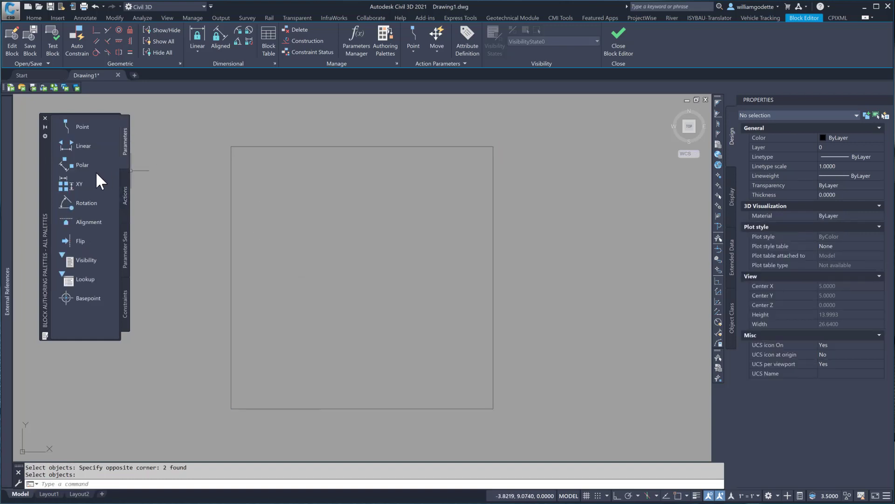
{"action": "left_click", "coordinate": [74, 184]}
{"action": "type", "text": "en"}
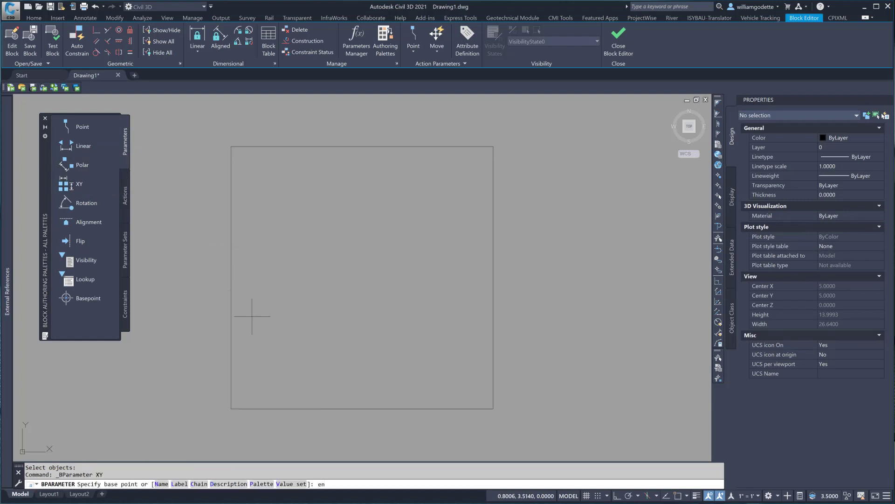
{"action": "type", "text": "d"}
{"action": "key", "text": "Return"}
{"action": "left_click", "coordinate": [232, 404]}
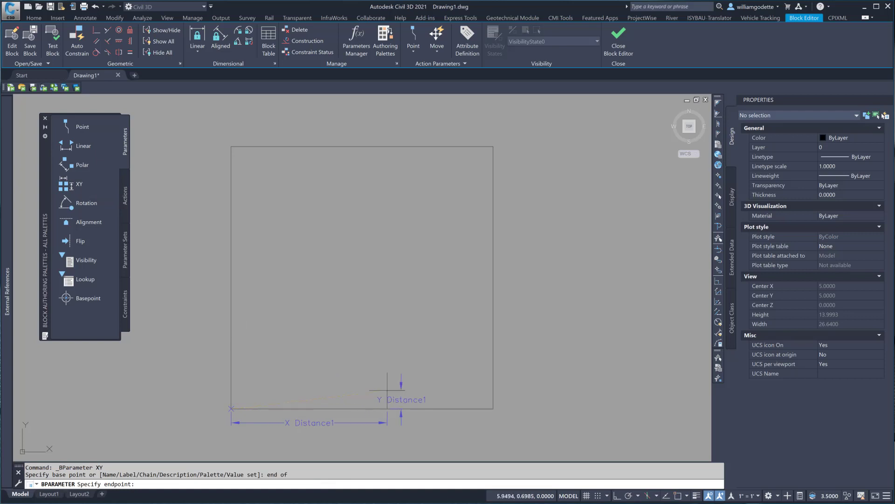
{"action": "type", "text": "end of"}
{"action": "key", "text": "Return"}
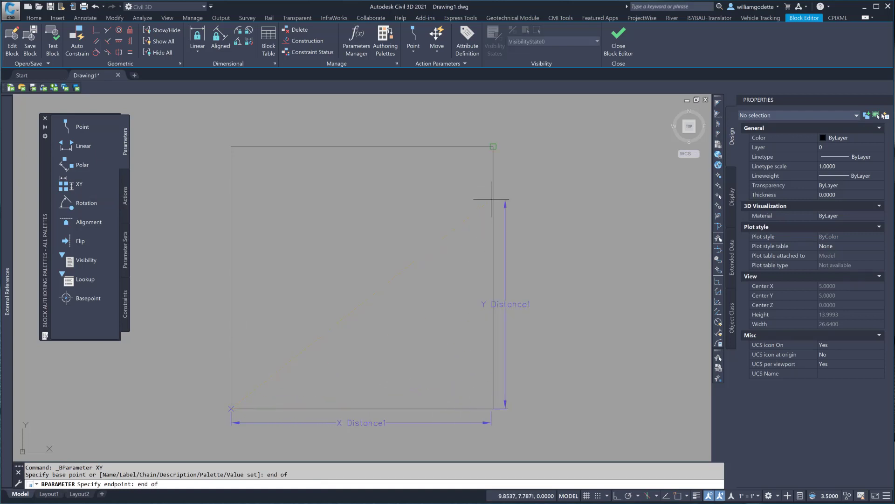
{"action": "left_click", "coordinate": [491, 153]}
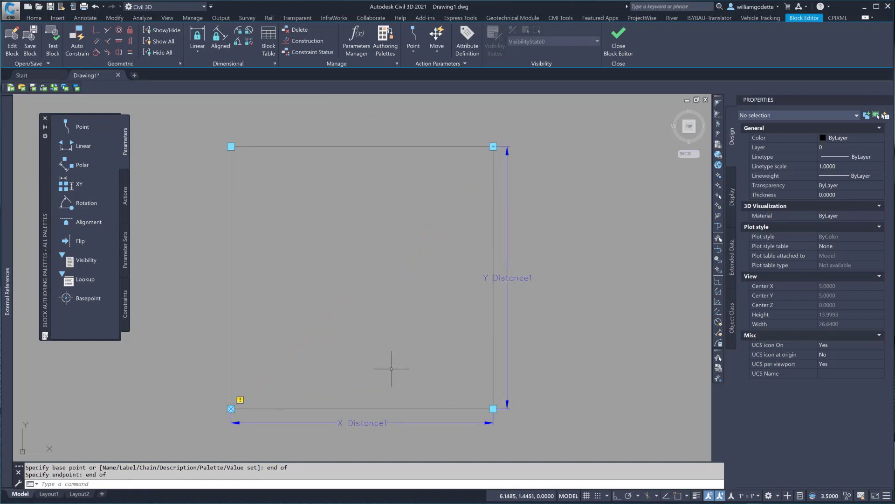
Add a Scale action to the XY parameter, applied to the square, and place its marker below the X Distance1 label
{"action": "left_click", "coordinate": [126, 193]}
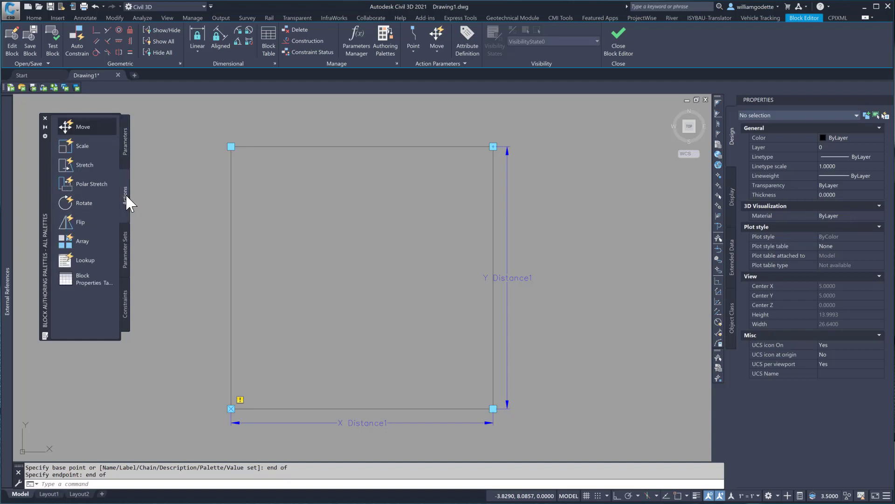
{"action": "left_click", "coordinate": [80, 146]}
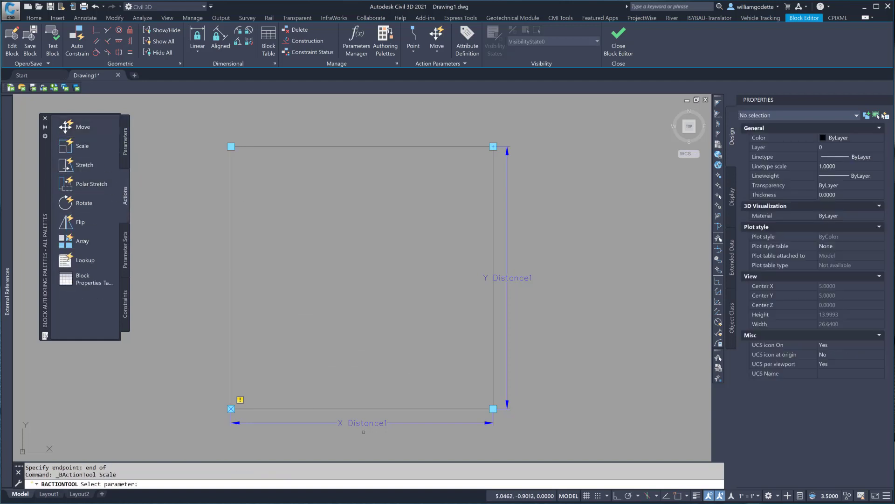
{"action": "left_click", "coordinate": [364, 423]}
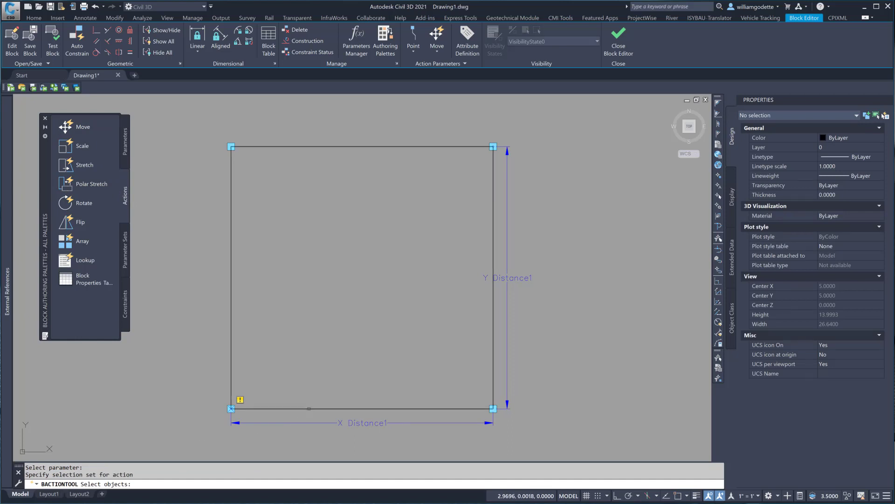
{"action": "left_click", "coordinate": [315, 408]}
{"action": "key", "text": "Return"}
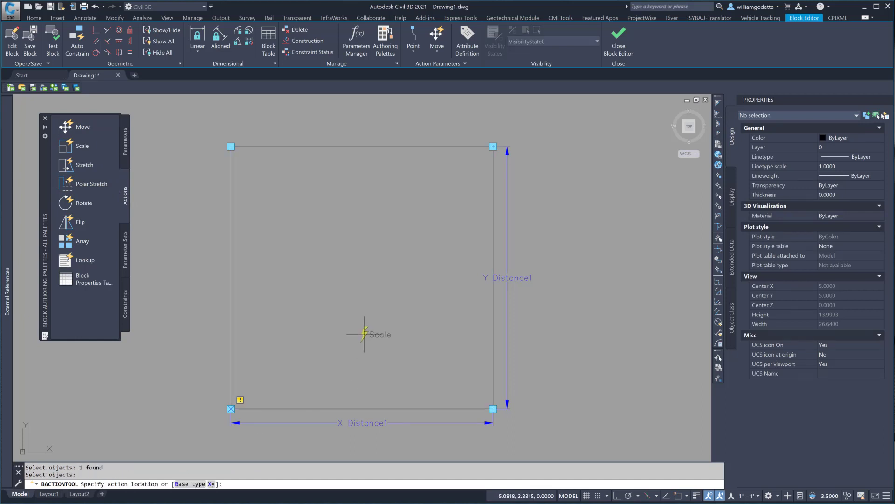
{"action": "left_click", "coordinate": [354, 437]}
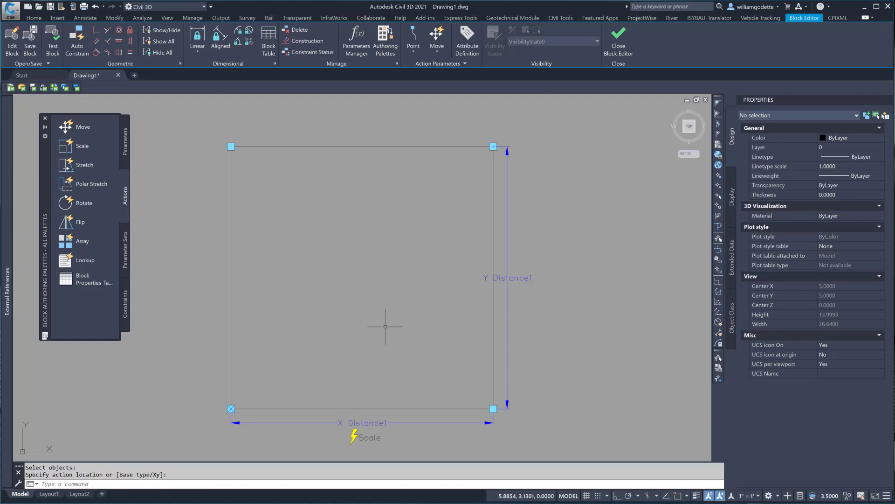
Save the block and test it by moving its upper-right grip inward to about 8.31 in X and 8.97 in Y
{"action": "left_click", "coordinate": [29, 43]}
{"action": "left_click", "coordinate": [55, 47]}
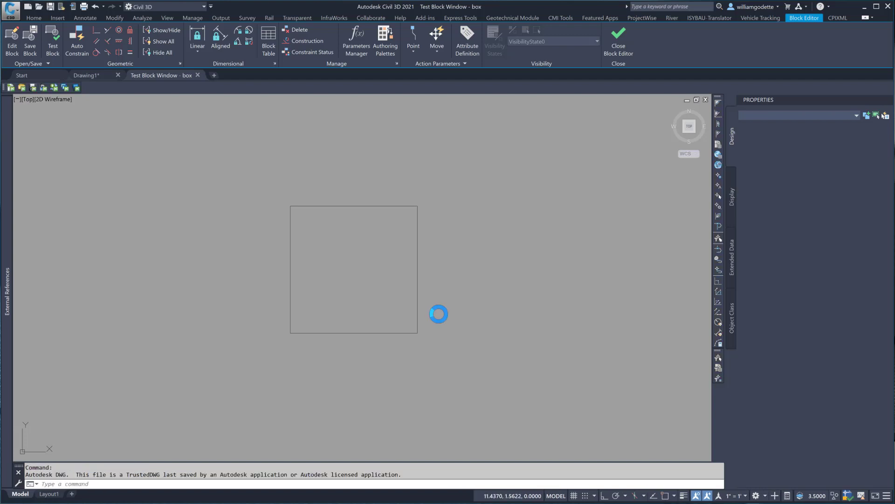
{"action": "left_click", "coordinate": [440, 302]}
{"action": "left_click", "coordinate": [416, 293]}
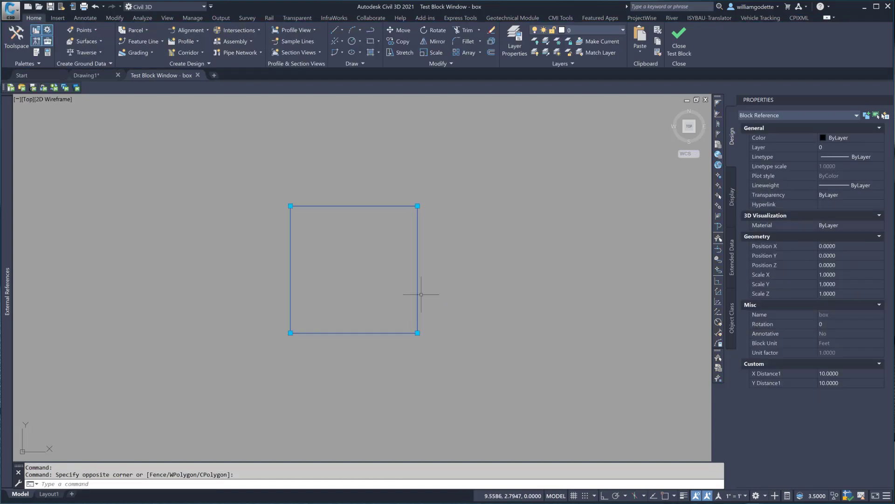
{"action": "left_click", "coordinate": [417, 206]}
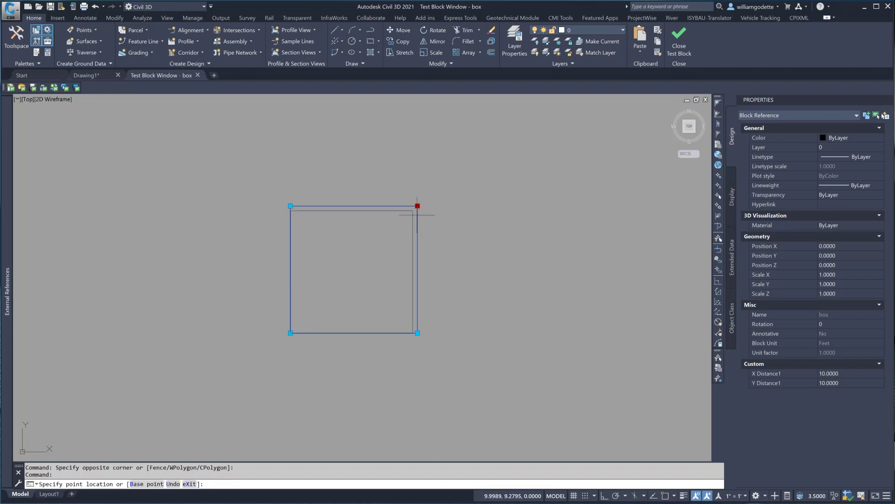
{"action": "left_click", "coordinate": [396, 219]}
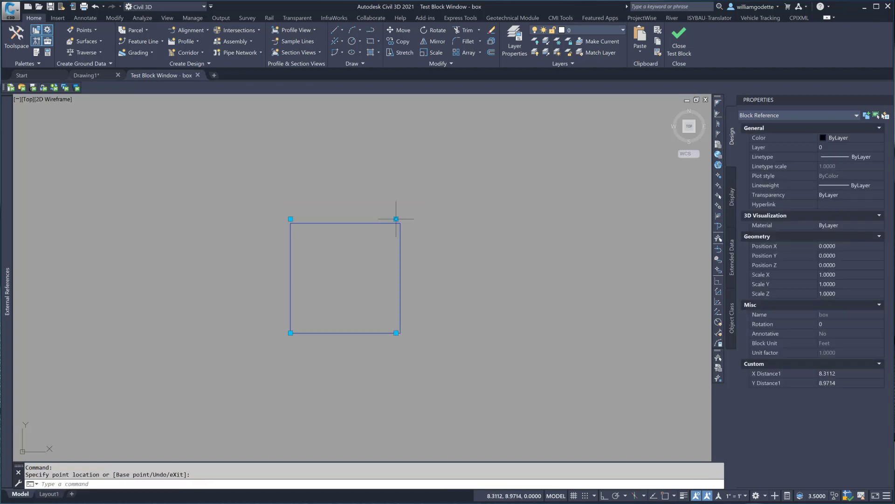
Test the square's upper-left and lower-right grips, cancelling each change, and close the test block window
{"action": "left_click", "coordinate": [290, 219]}
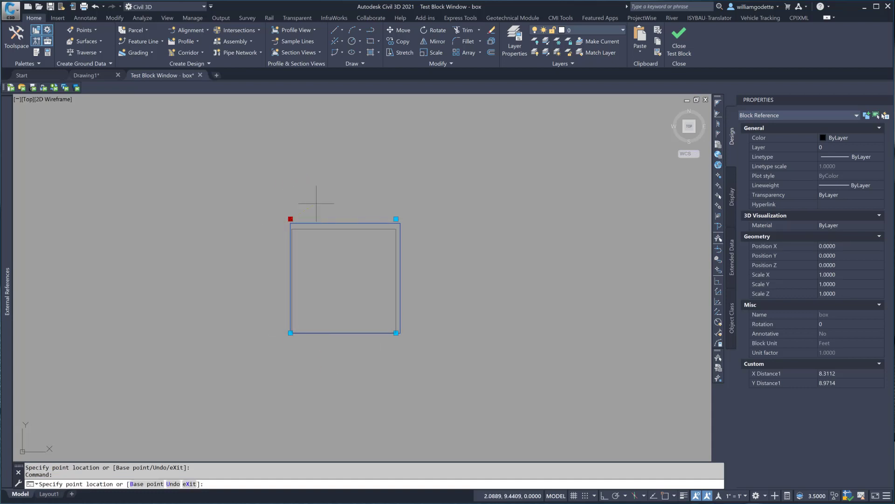
{"action": "key", "text": "Escape"}
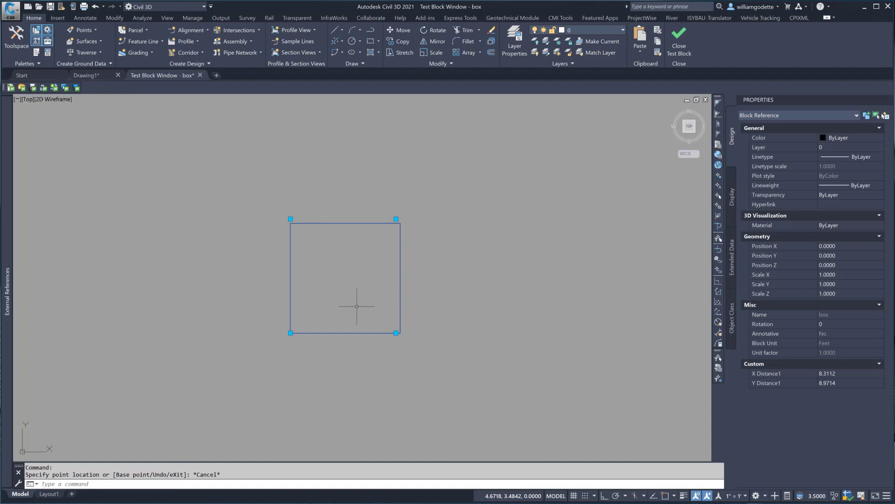
{"action": "left_click", "coordinate": [396, 333]}
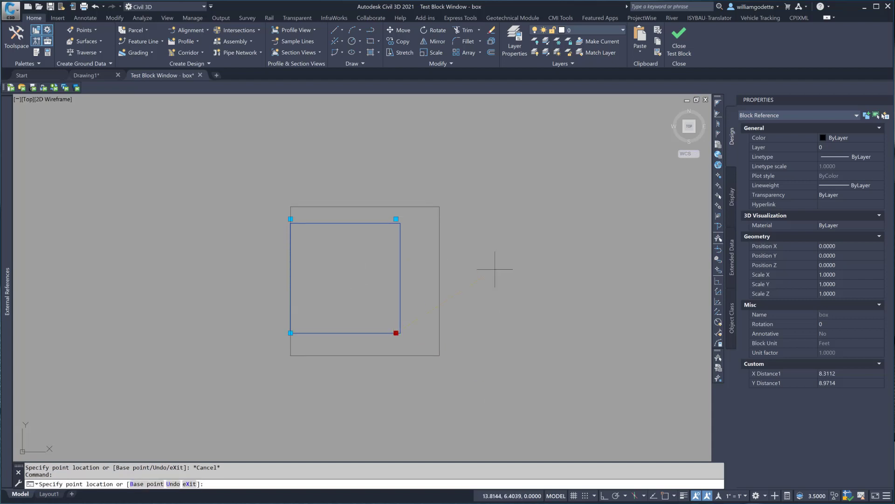
{"action": "key", "text": "Escape"}
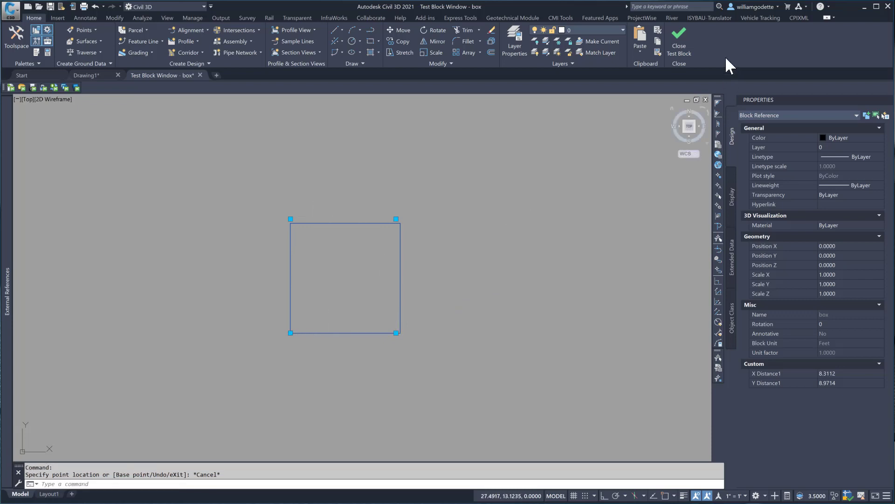
{"action": "left_click", "coordinate": [680, 42]}
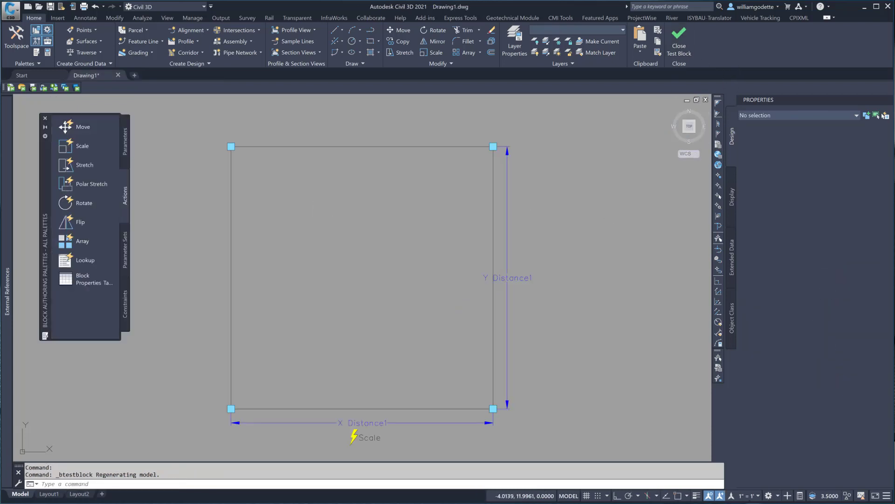
Erase the XY parameter from the square, selecting it by its Y Distance1 label
{"action": "key", "text": "Escape"}
{"action": "key", "text": "Escape"}
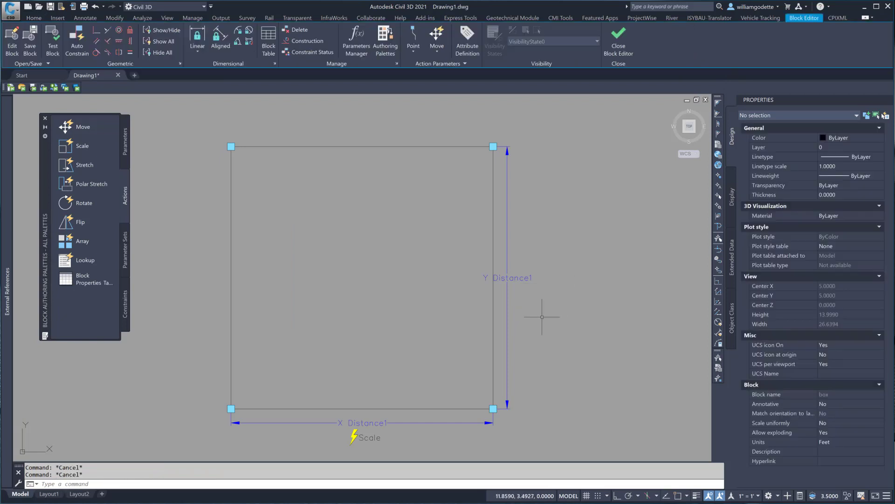
{"action": "type", "text": "e"}
{"action": "key", "text": "Return"}
{"action": "left_click", "coordinate": [536, 300]}
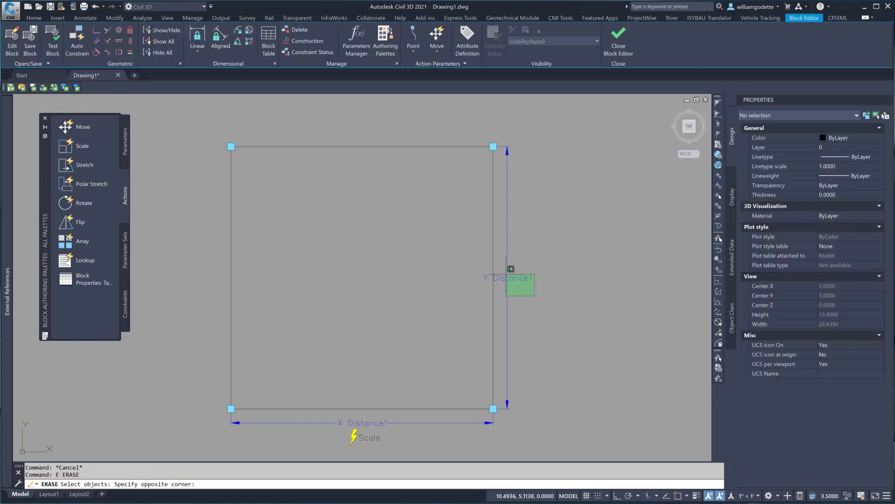
{"action": "left_click", "coordinate": [506, 275]}
{"action": "key", "text": "Return"}
Erase the leftover Scale action below the square and close the Block Editor
{"action": "key", "text": "Return"}
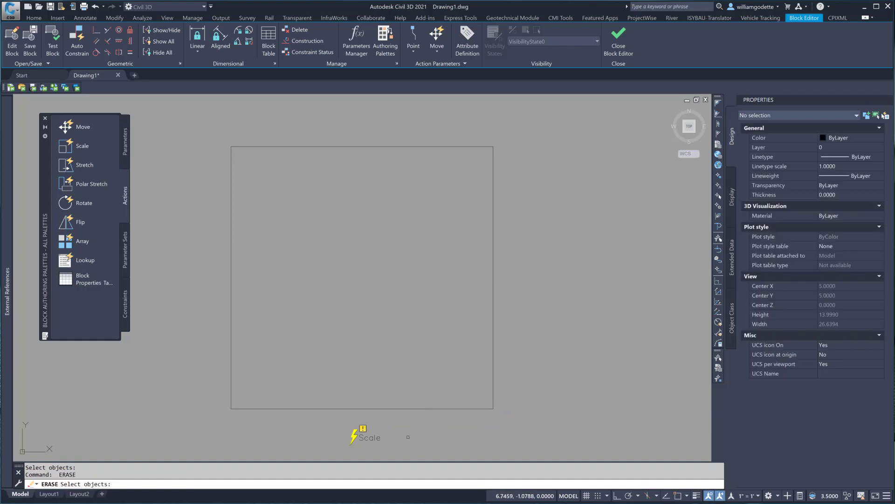
{"action": "left_click", "coordinate": [392, 438]}
{"action": "left_click", "coordinate": [357, 433]}
{"action": "key", "text": "Return"}
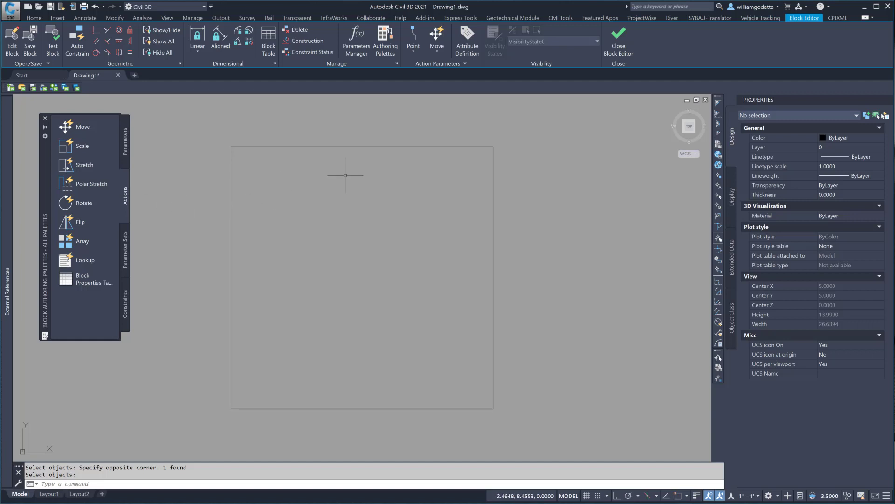
{"action": "left_click", "coordinate": [617, 43]}
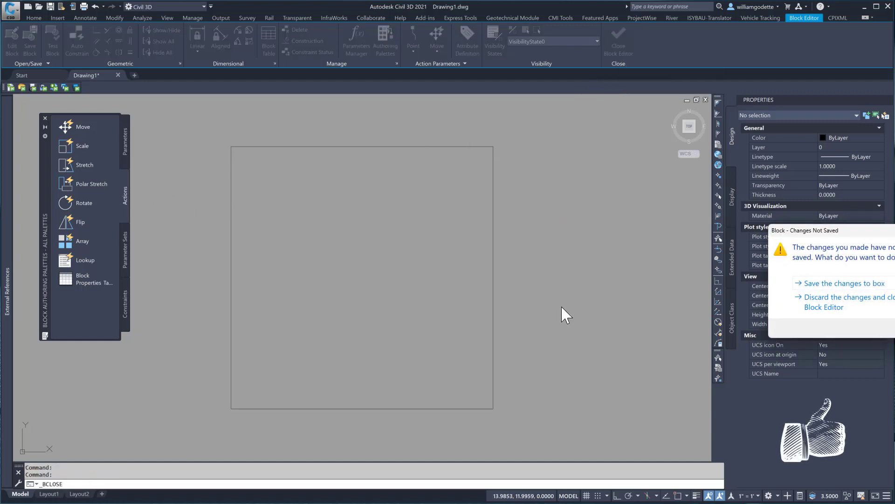
{"action": "left_click", "coordinate": [812, 293]}
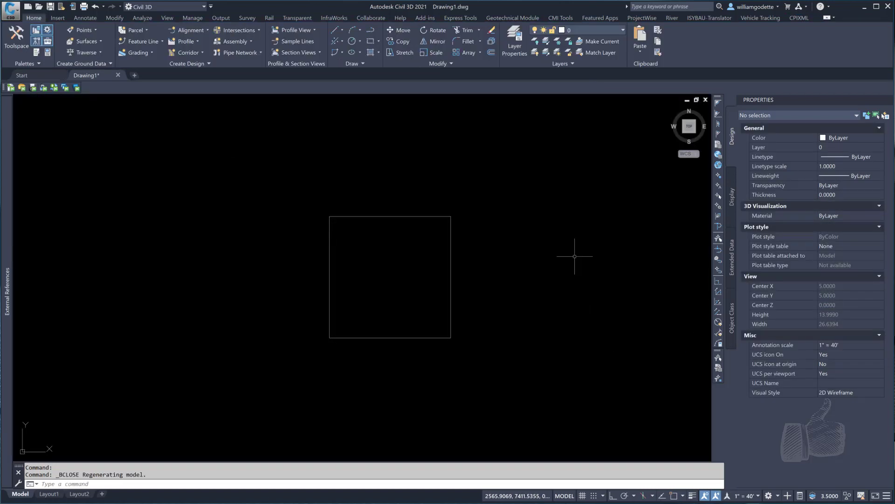